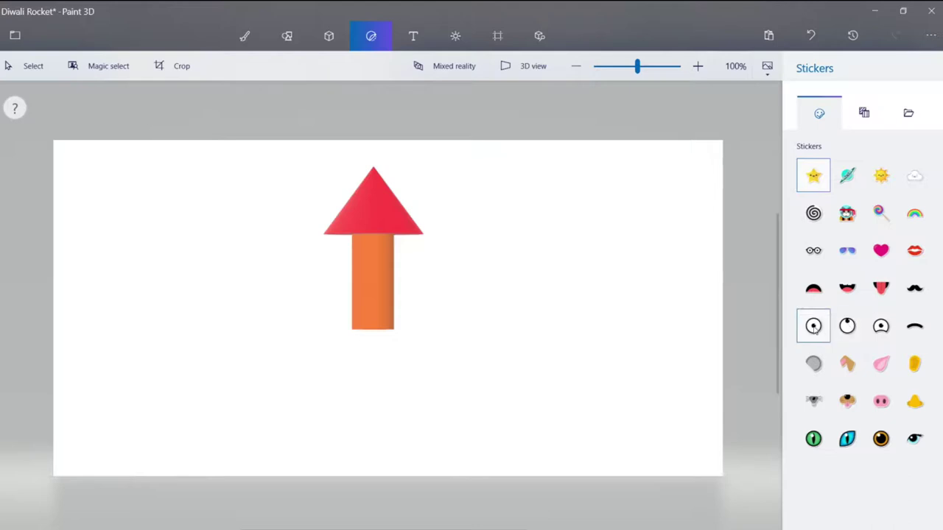
Place a small Look up eye sticker on the left half of the red cone.
left_click(851, 327)
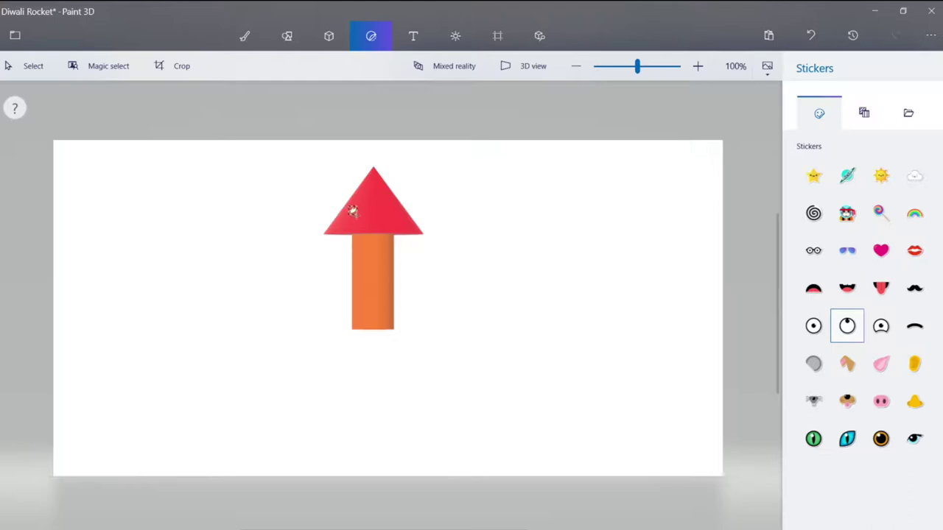
left_click_drag(353, 211, 368, 226)
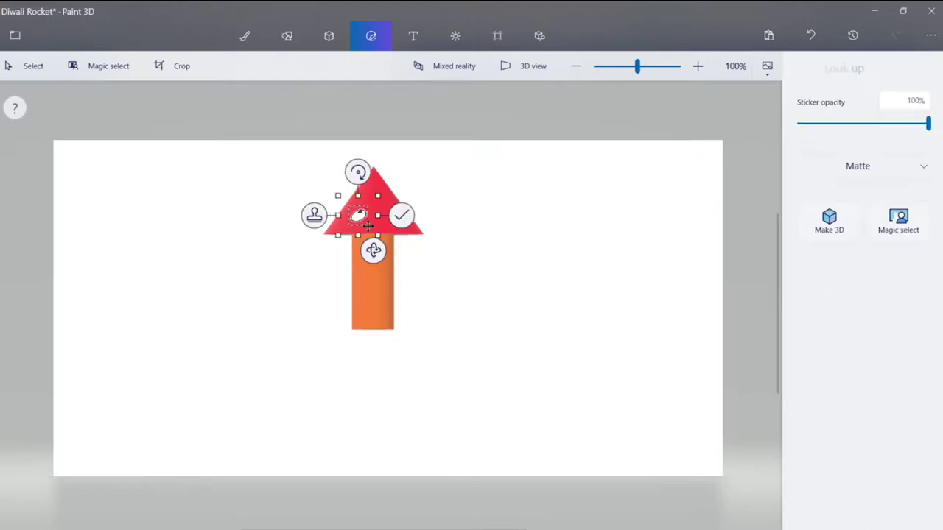
left_click(423, 238)
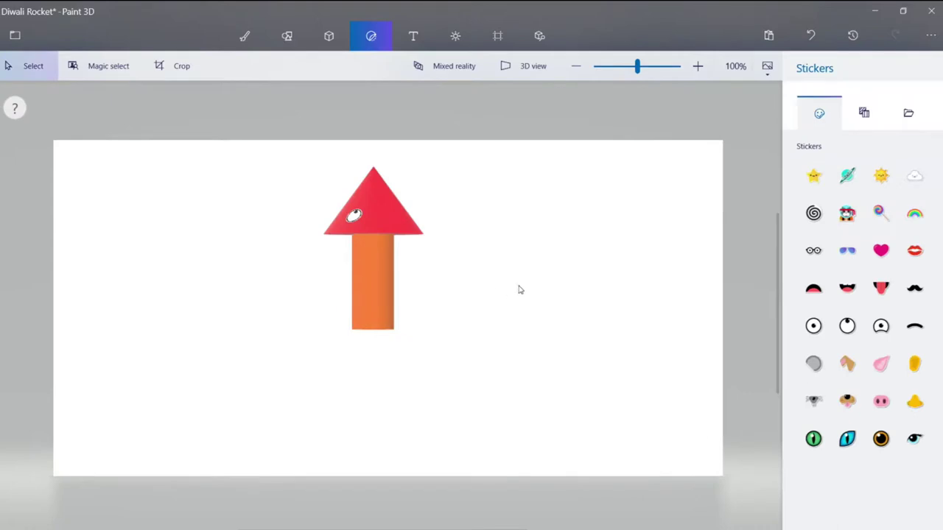
Add a matching Look up eye sticker on the right half of the red cone, nudged up level with the first eye.
left_click(843, 327)
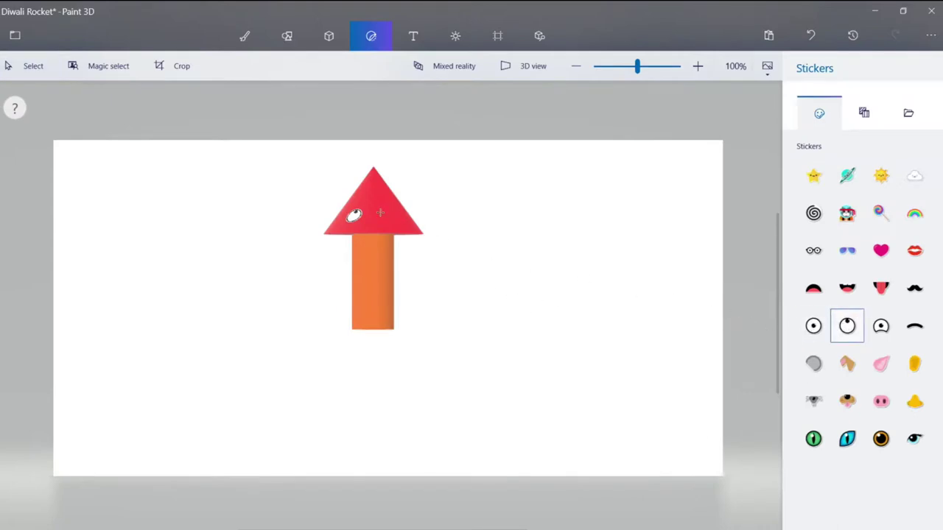
left_click_drag(381, 213, 396, 226)
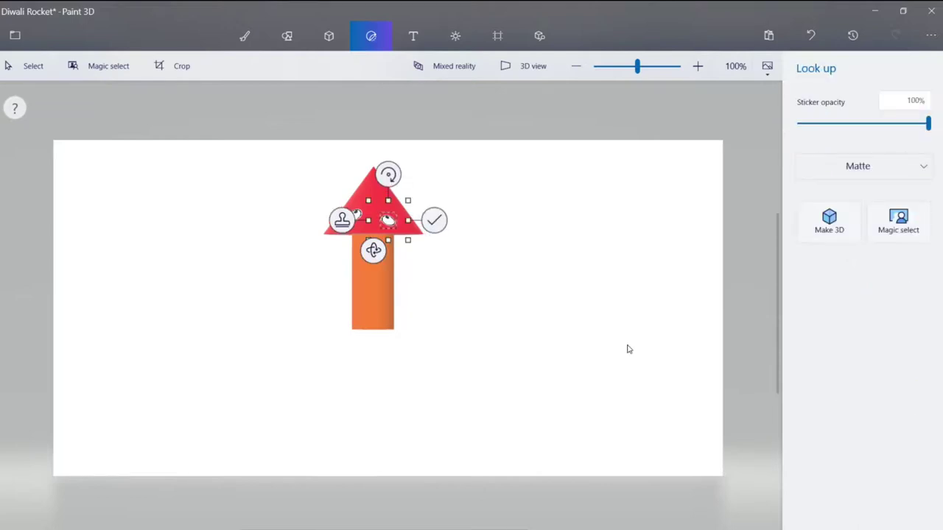
key("Up")
key("Up")
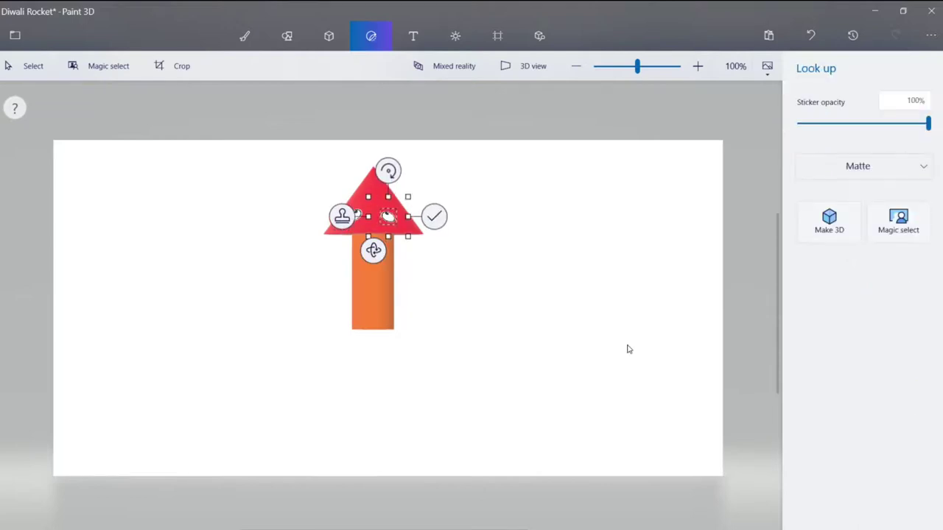
left_click(594, 315)
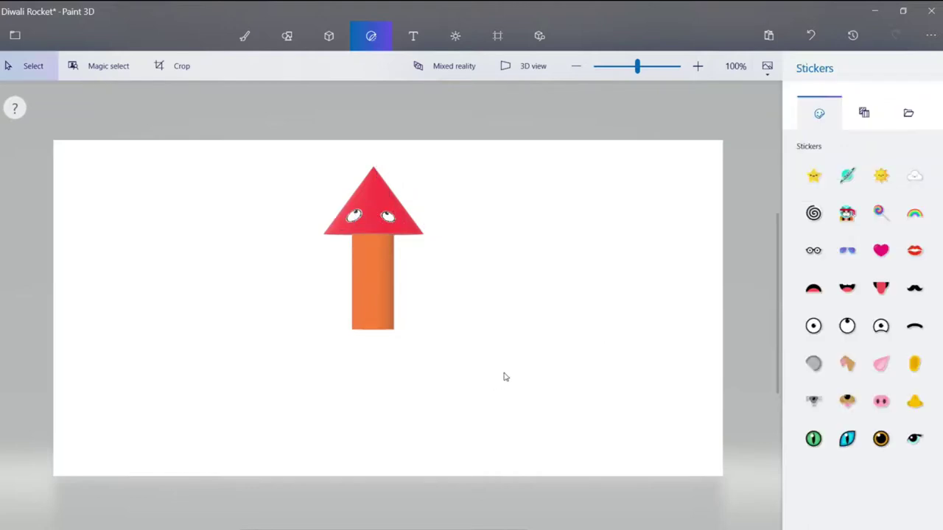
Place a Happy mouth sticker at the centre of the orange cylinder.
left_click(847, 290)
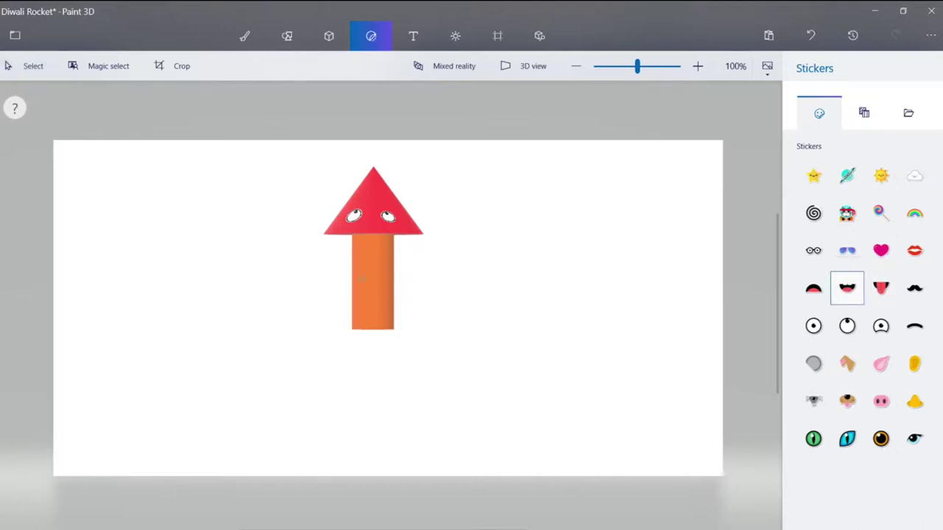
left_click_drag(362, 272, 386, 296)
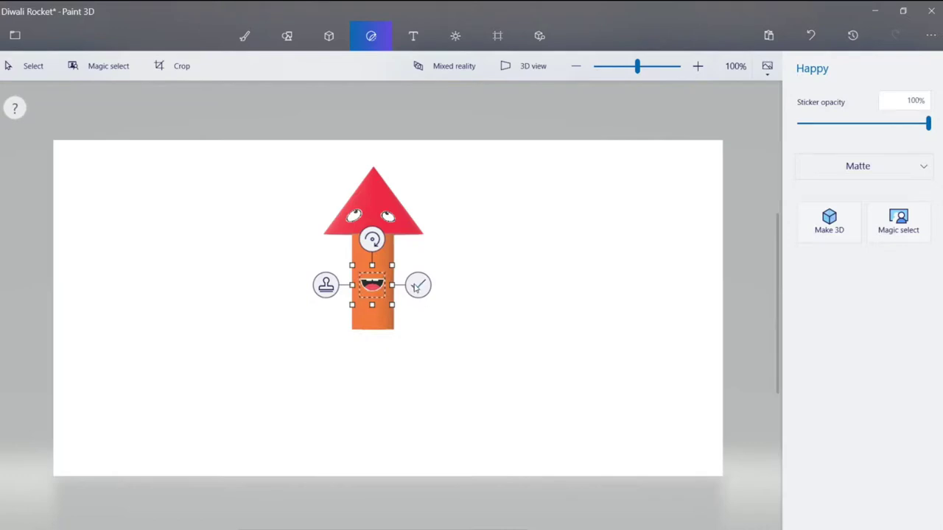
left_click(416, 287)
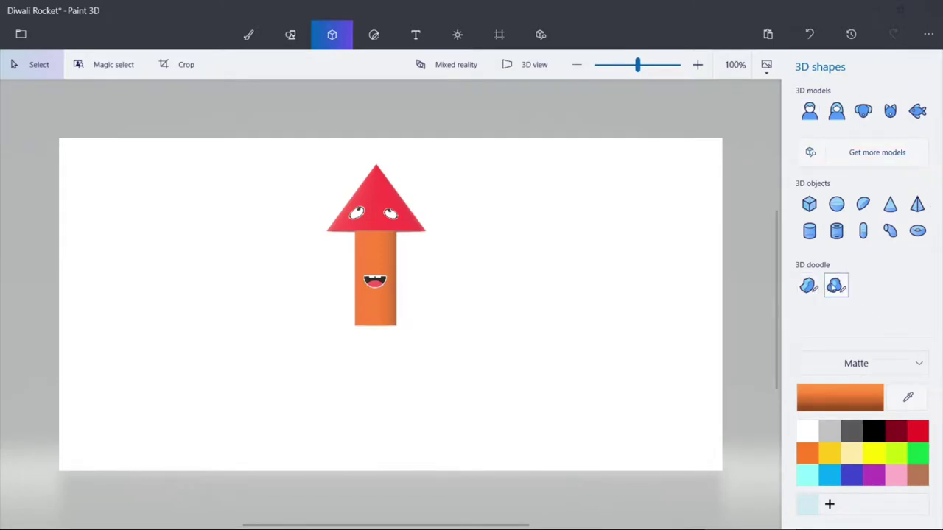
Draw a closed, thin wavy fuse shape with the Soft edge 3D doodle in the blank area to the right of the rocket.
left_click(808, 287)
left_click(835, 288)
left_click(809, 289)
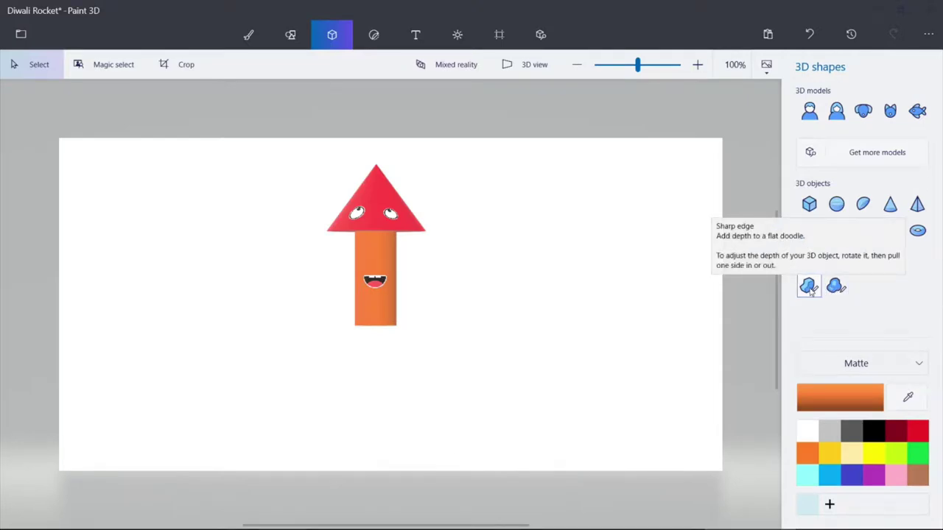
left_click(835, 287)
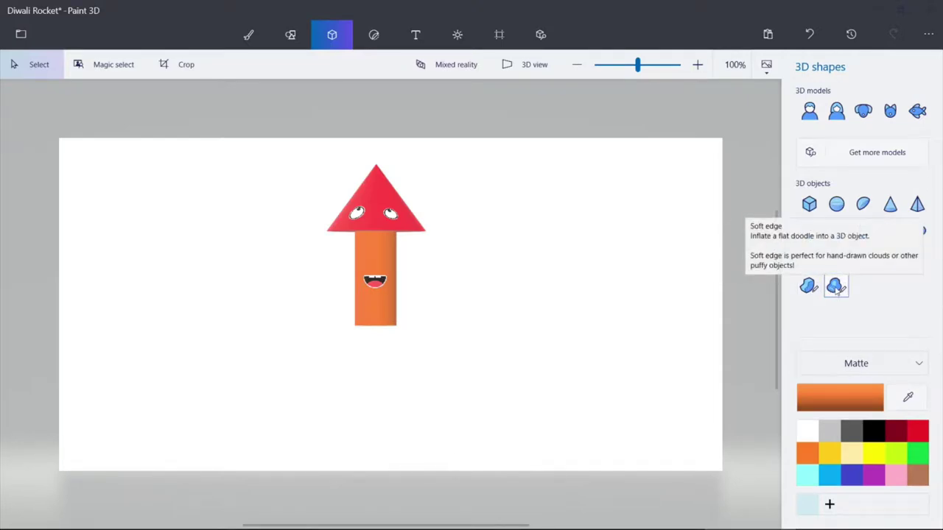
left_click(835, 287)
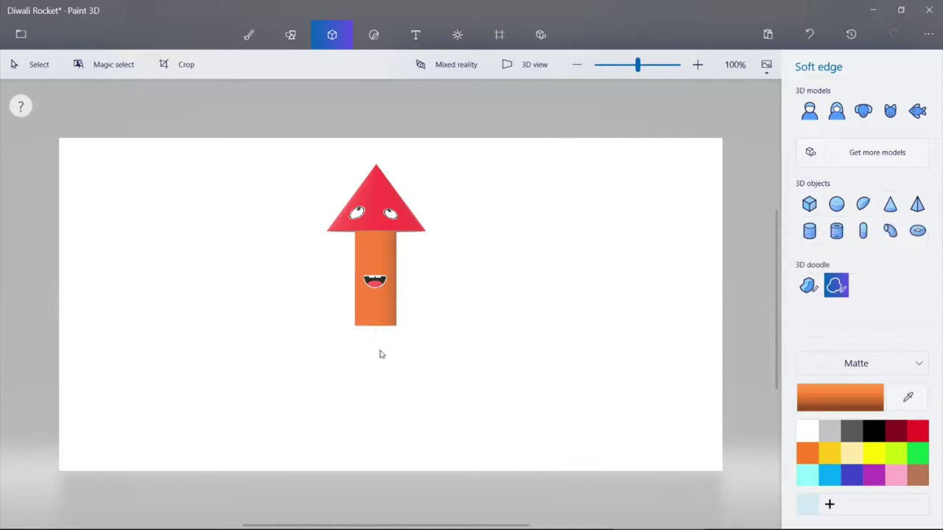
left_click(511, 276)
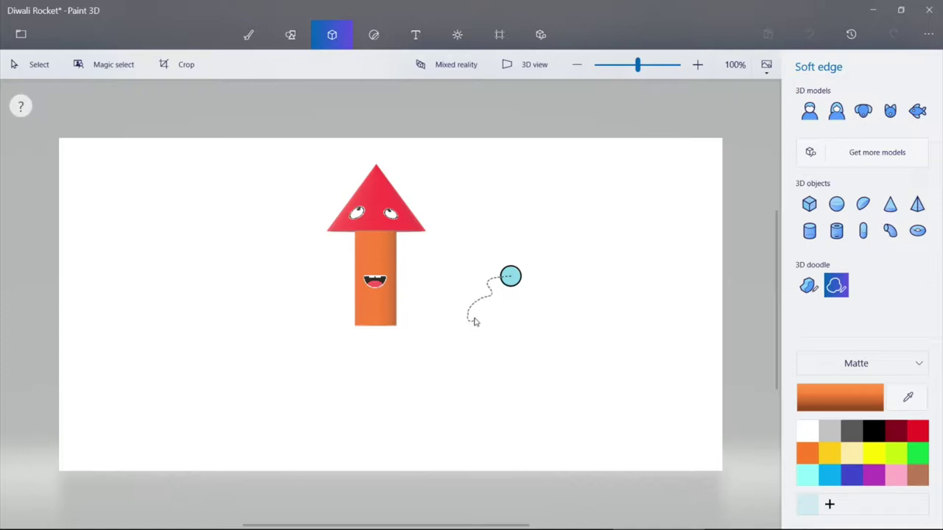
left_click_drag(480, 312, 507, 277)
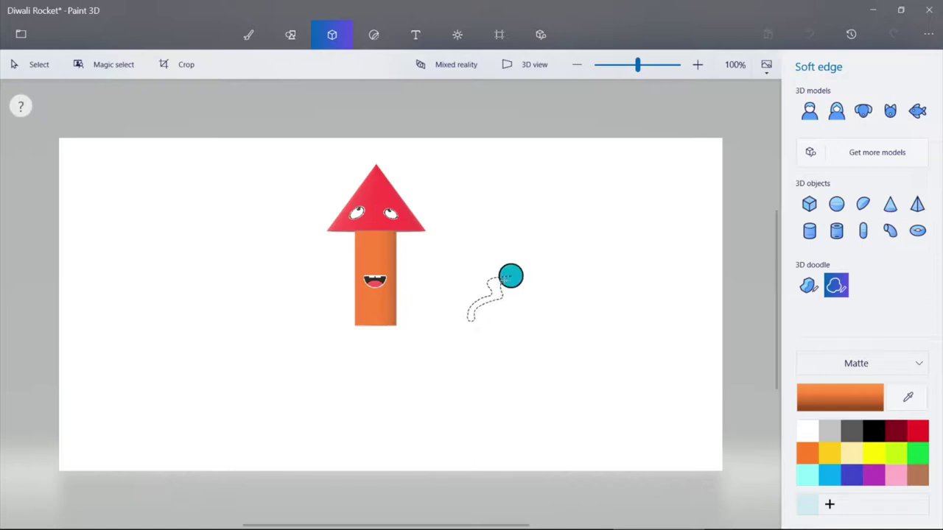
left_click(510, 276)
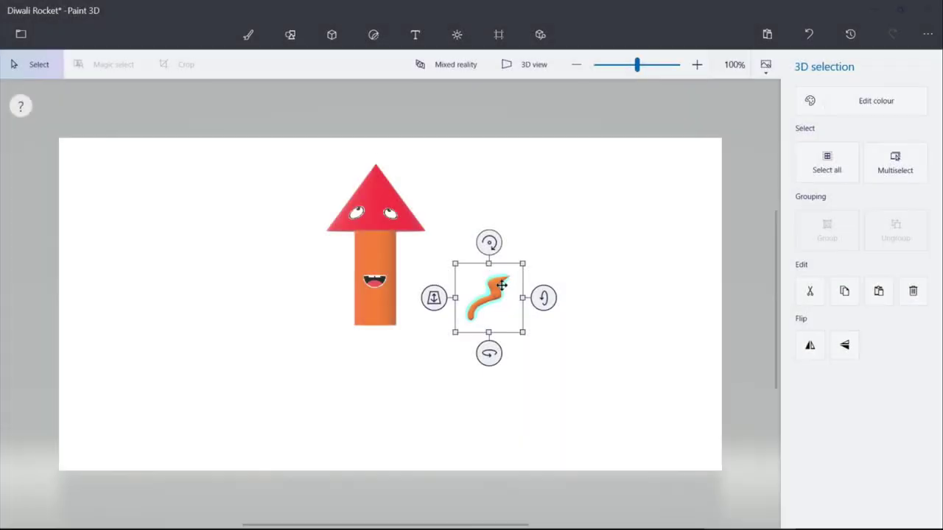
Recolour the wavy fuse doodle dark grey.
left_click(899, 101)
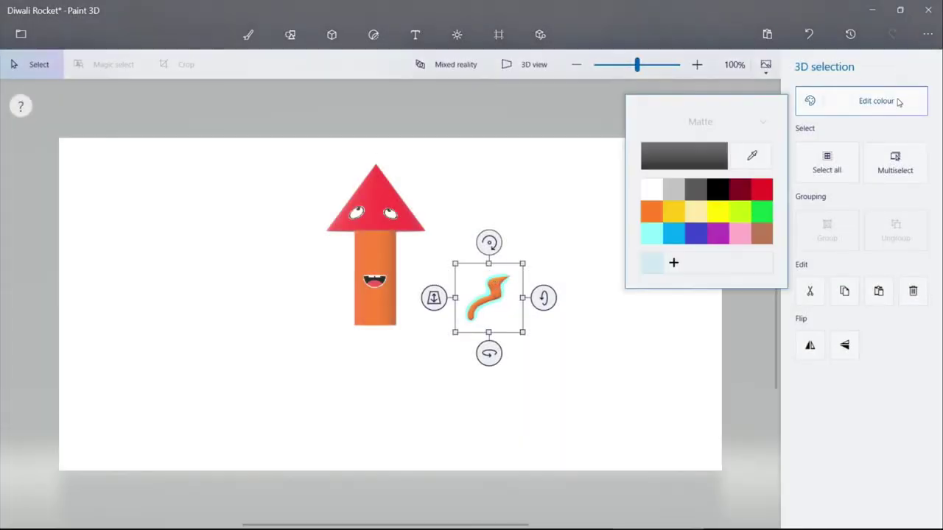
left_click(692, 193)
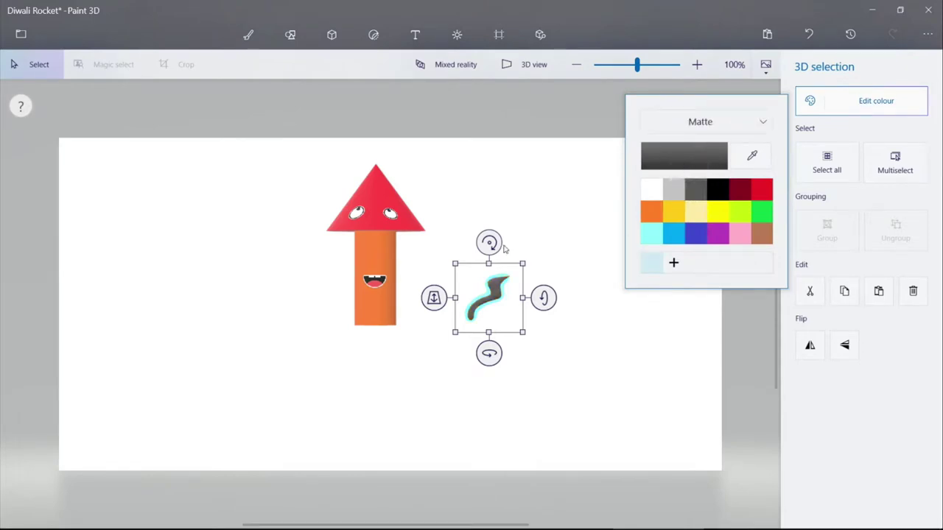
left_click(533, 229)
left_click(502, 253)
left_click(498, 296)
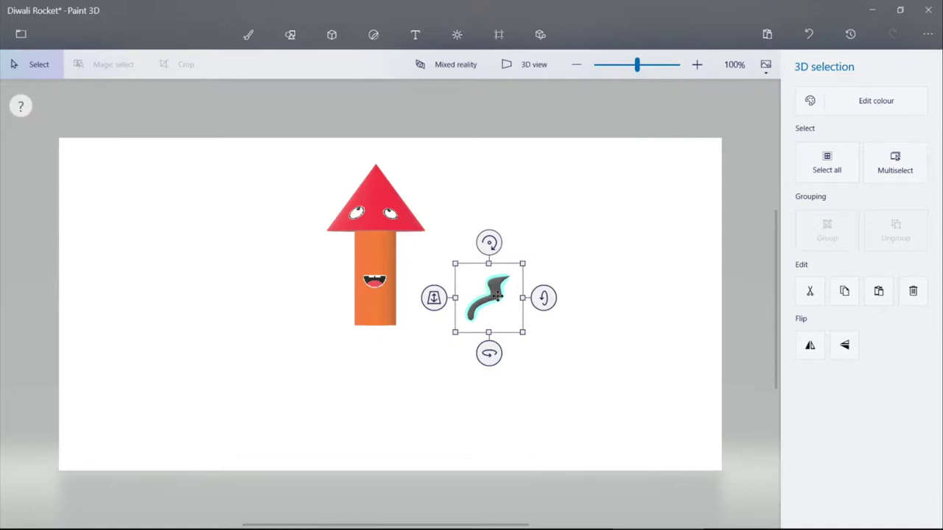
Rotate the grey fuse more upright, move it to the bottom of the orange cylinder and turn it so its tail curves right.
left_click(528, 66)
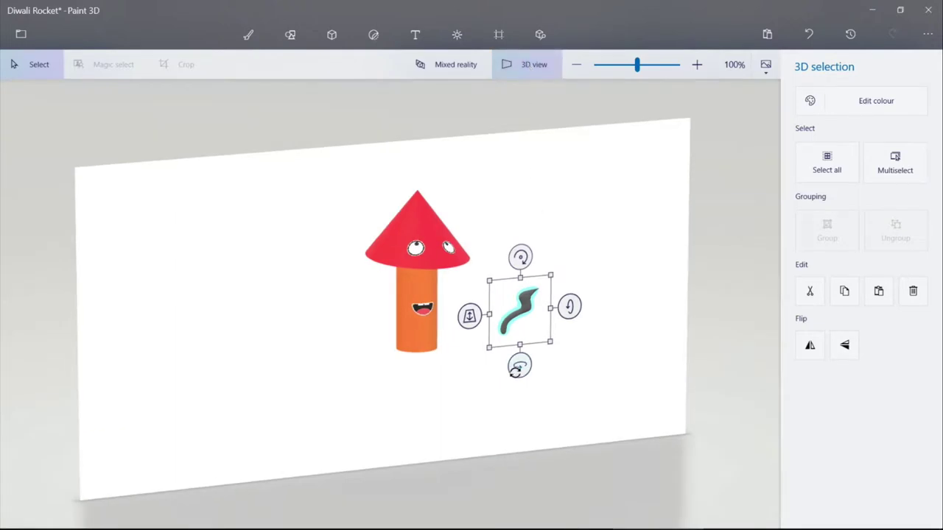
mouse_move(515, 371)
left_mouse_down()
mouse_move(608, 357)
mouse_move(522, 366)
left_mouse_up()
left_click(527, 64)
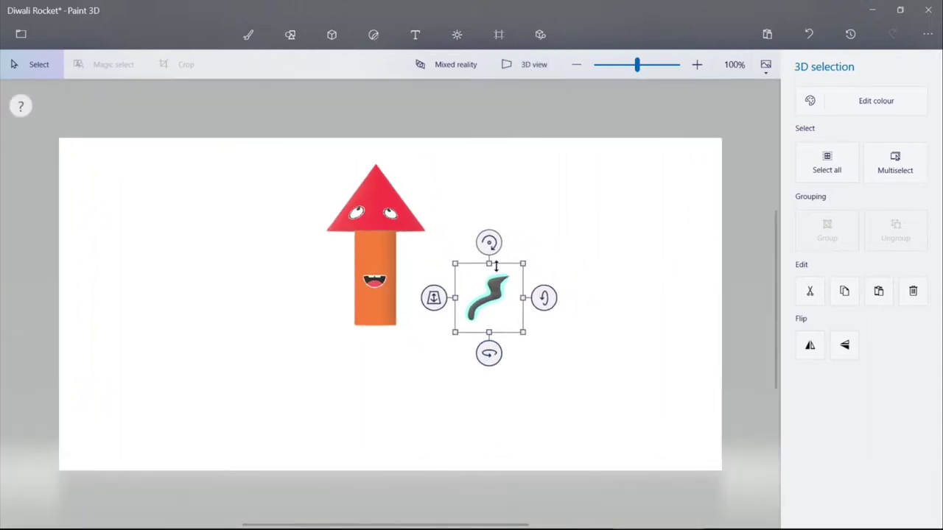
mouse_move(488, 242)
left_mouse_down()
mouse_move(446, 259)
mouse_move(435, 308)
mouse_move(444, 263)
mouse_move(534, 269)
mouse_move(523, 253)
mouse_move(470, 246)
left_mouse_up()
mouse_move(487, 287)
left_mouse_down()
mouse_move(472, 306)
mouse_move(407, 326)
mouse_move(379, 324)
mouse_move(375, 315)
left_mouse_up()
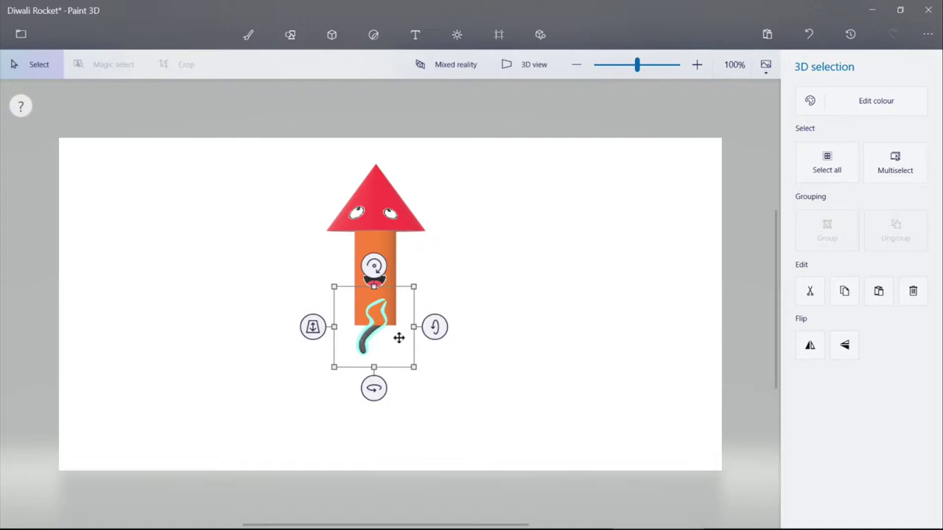
mouse_move(373, 388)
left_mouse_down()
mouse_move(423, 389)
mouse_move(410, 387)
left_mouse_up()
left_click_drag(374, 296, 378, 299)
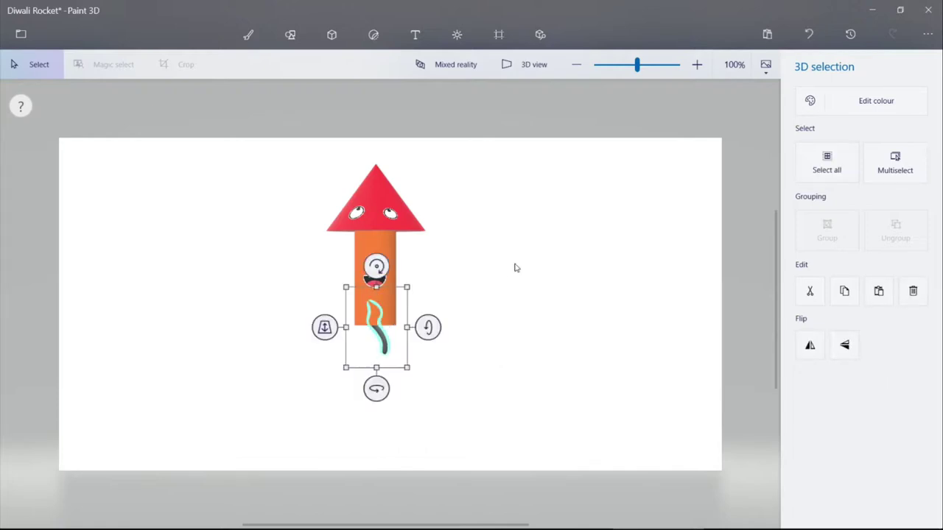
Examine the rocket and its attached fuse from different angles in 3D view.
left_click(528, 70)
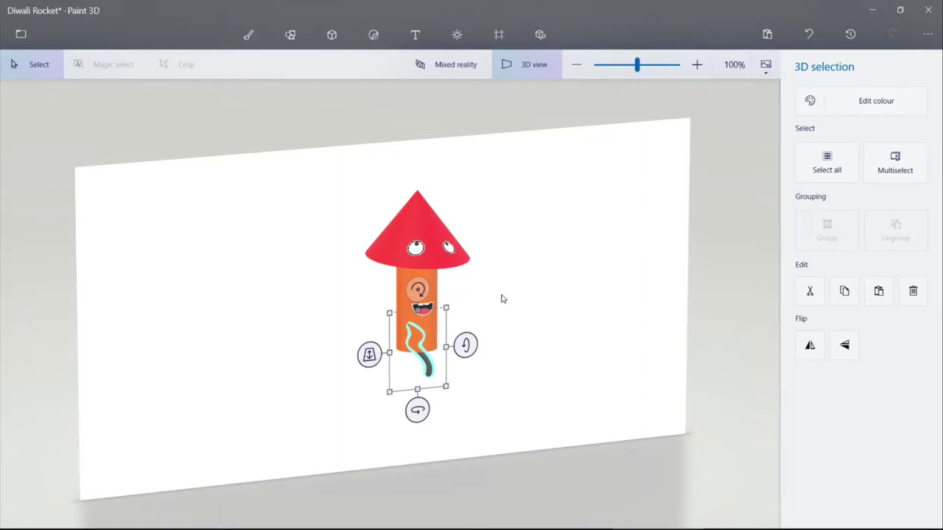
left_click_drag(501, 299, 467, 299)
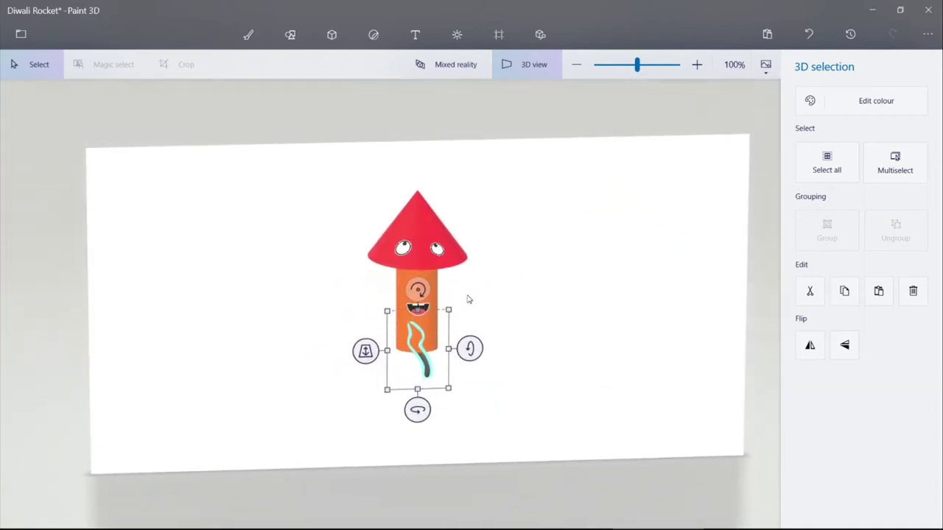
left_click(516, 258)
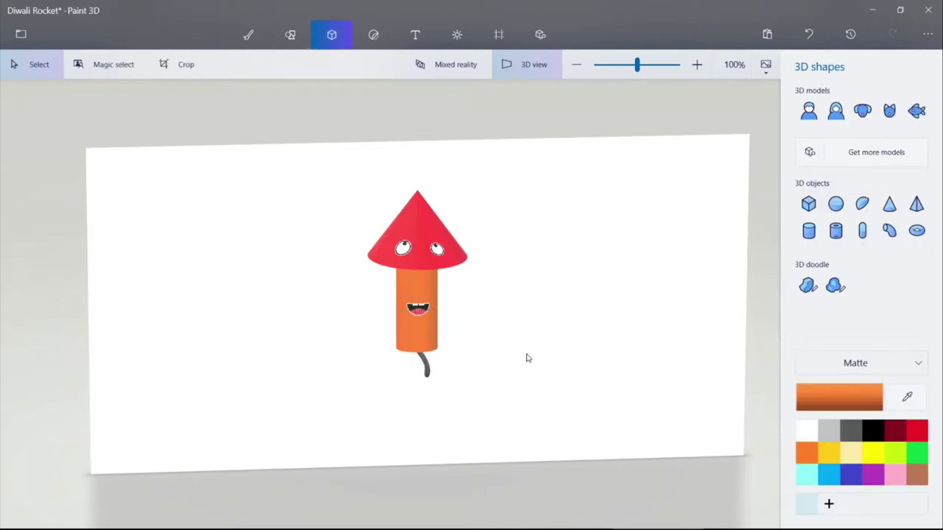
left_click_drag(526, 358, 513, 322)
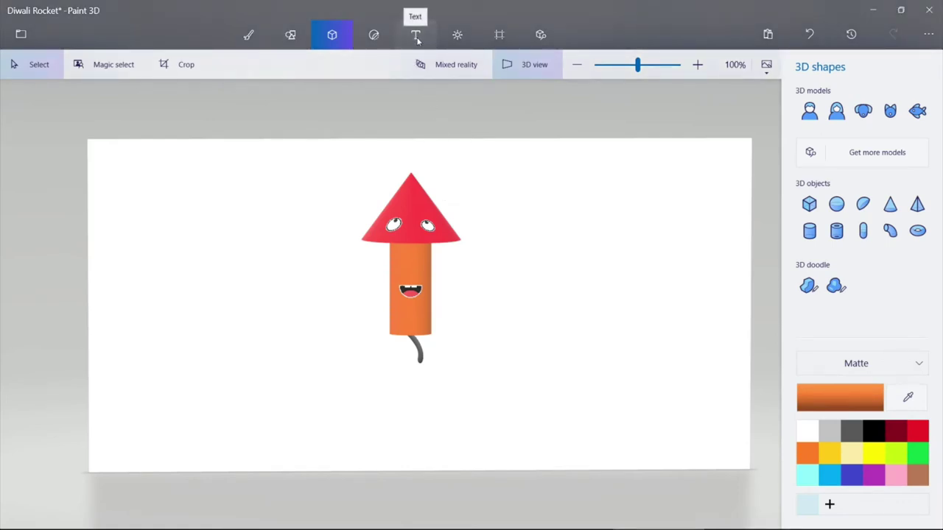
Set up the 3D text tool with red colour and the Segoe Script font.
left_click(417, 41)
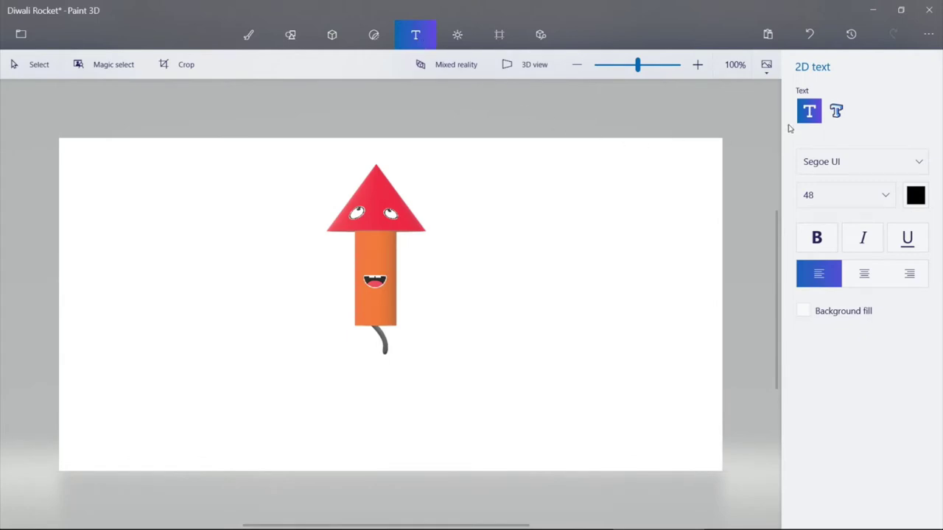
left_click(837, 112)
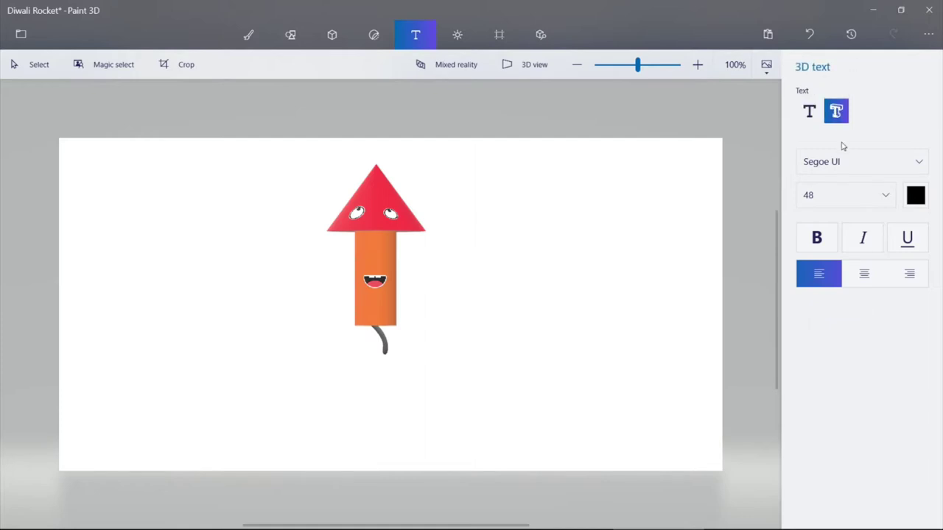
left_click(917, 196)
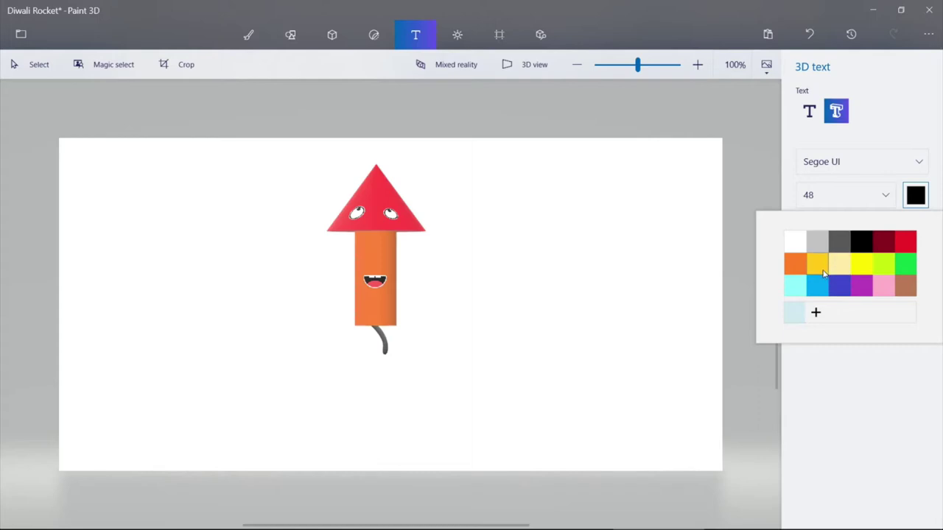
left_click(906, 242)
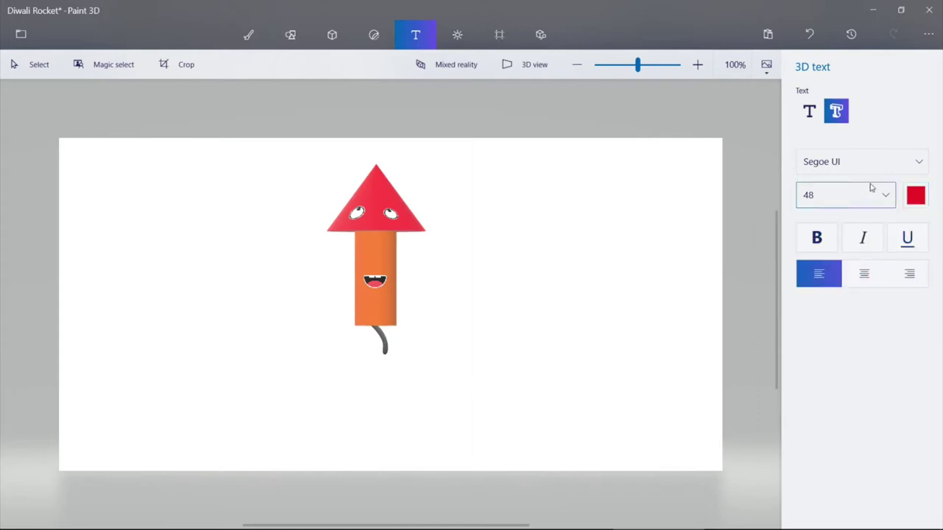
left_click(917, 163)
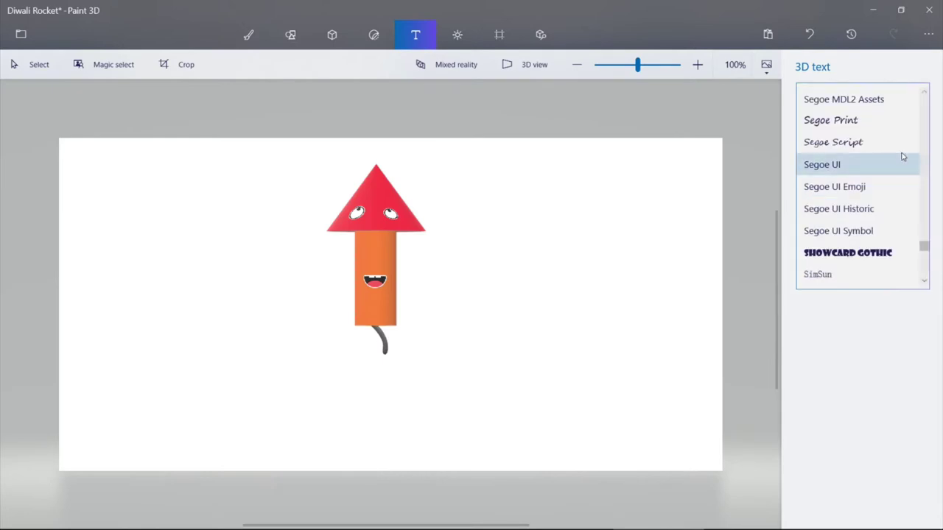
scroll(883, 206, "down", 2)
scroll(884, 218, "up", 6)
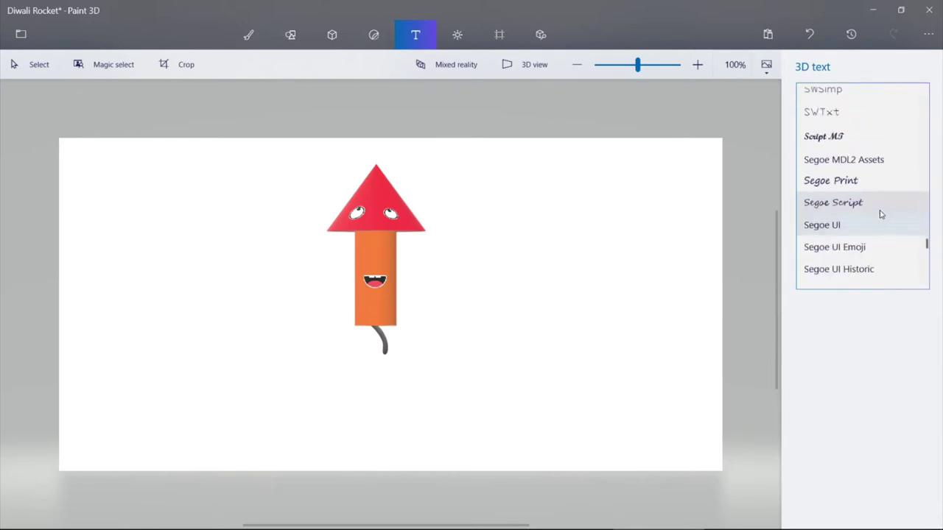
scroll(874, 220, "down", 2)
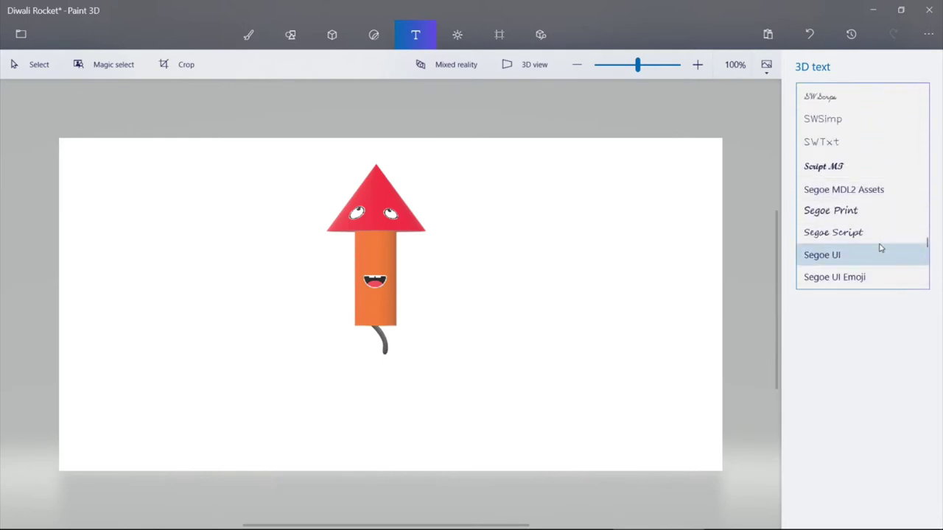
left_click(878, 240)
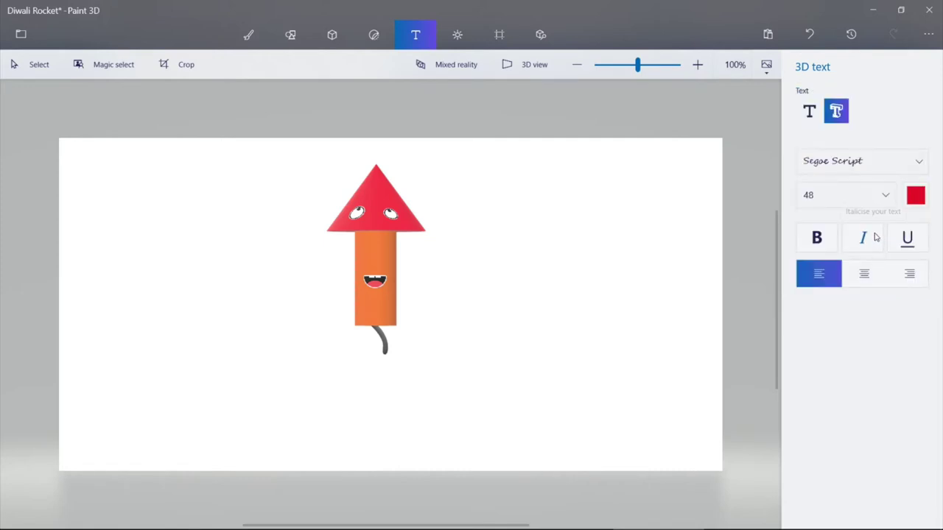
Add the 3D text "Happy Diwali" at size 48 on the blank area below the rocket.
left_click(890, 199)
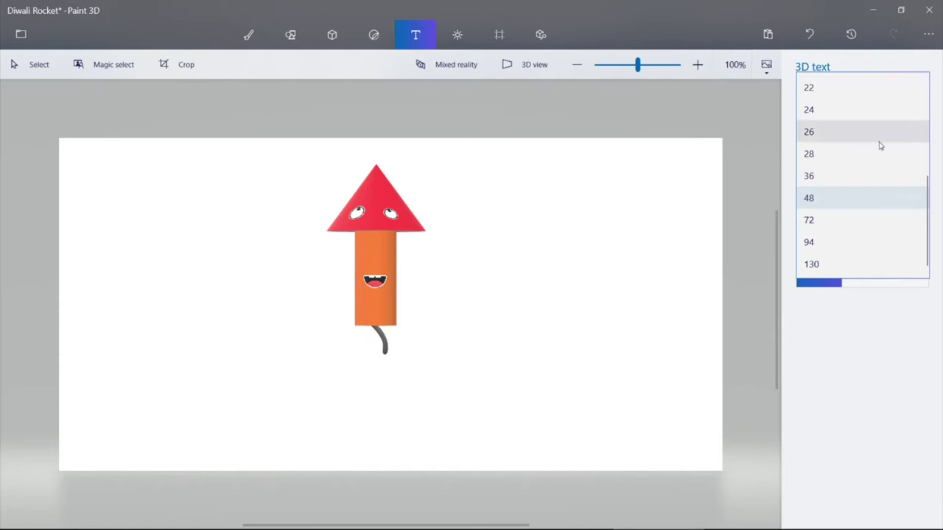
left_click(863, 199)
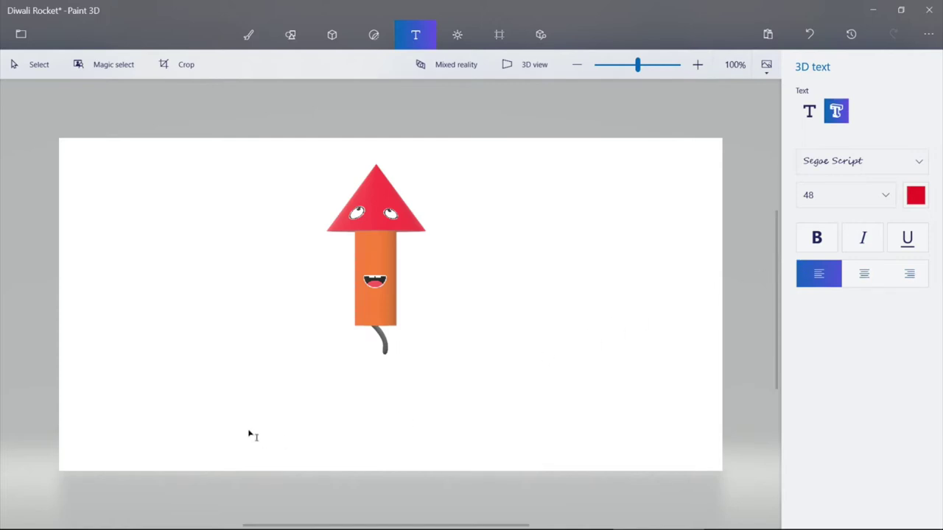
left_click(363, 388)
type("Ha")
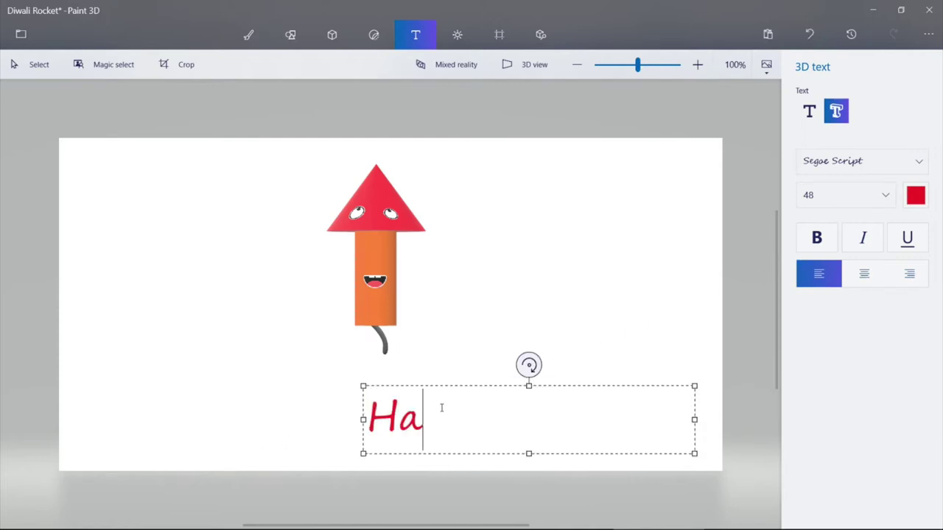
type("ppy Diwali")
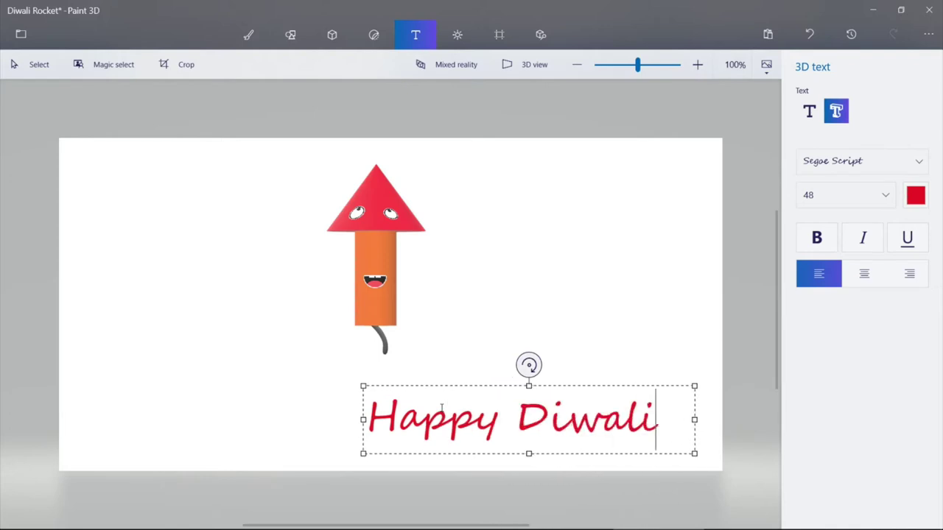
left_click(480, 278)
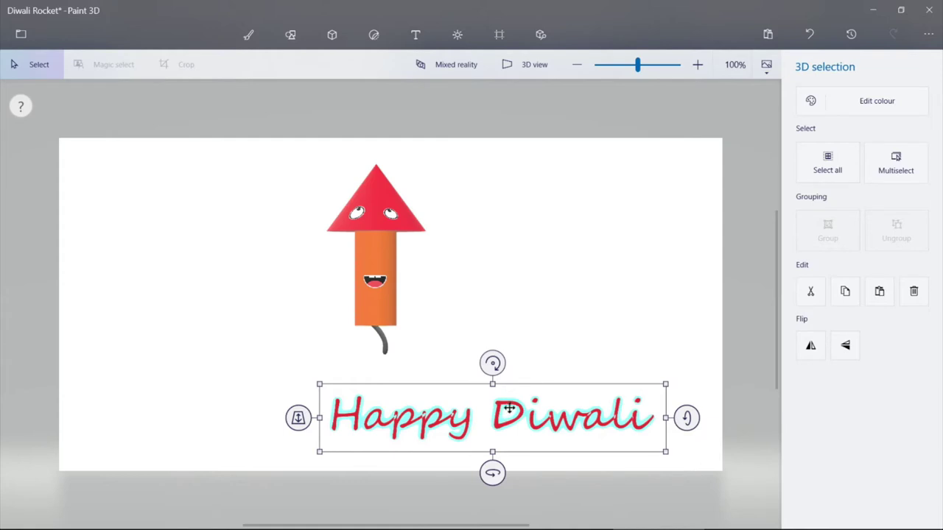
Centre the "Happy Diwali" text under the rocket's fuse and shift it back in depth to just in front of the rocket.
left_click_drag(508, 408, 412, 359)
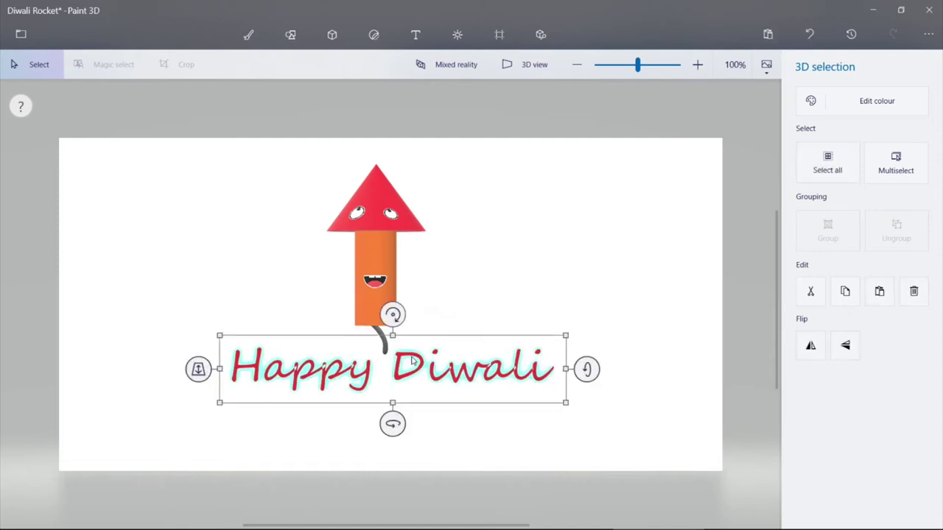
left_click(527, 68)
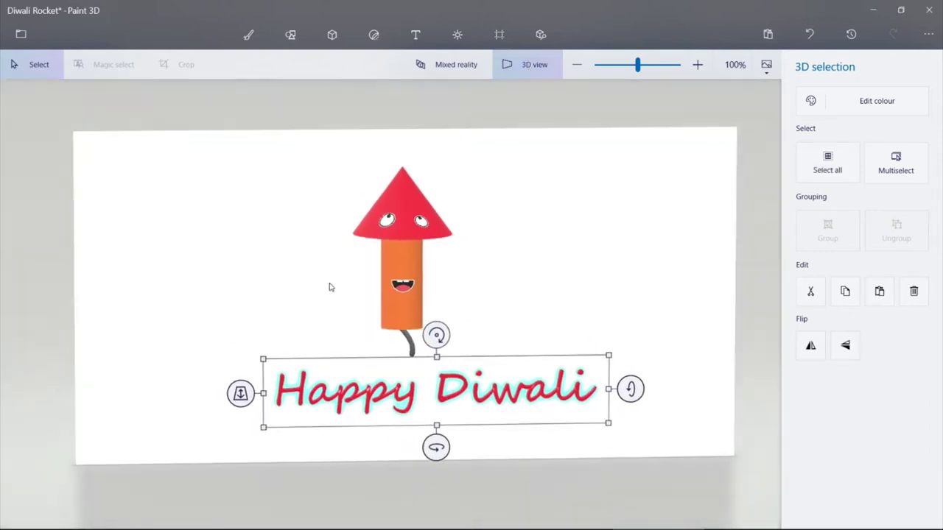
left_click_drag(329, 286, 498, 313)
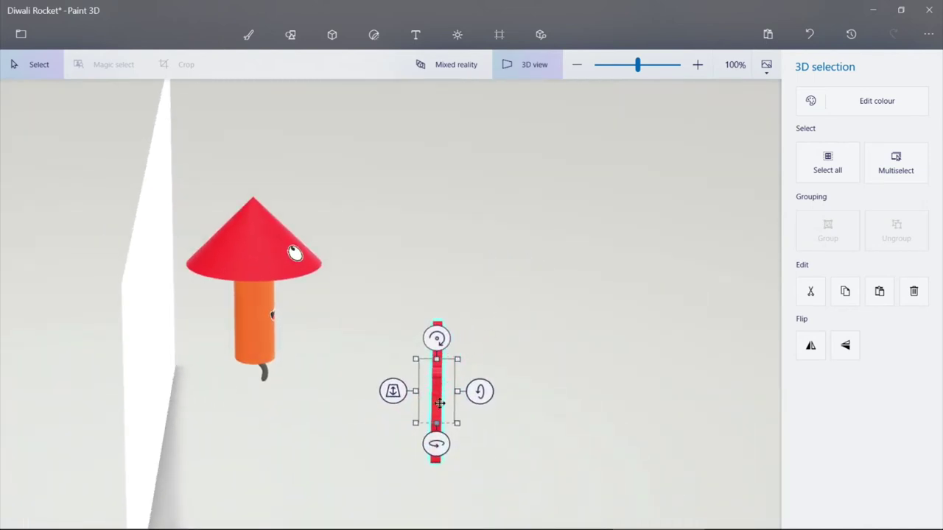
left_click_drag(439, 391, 296, 392)
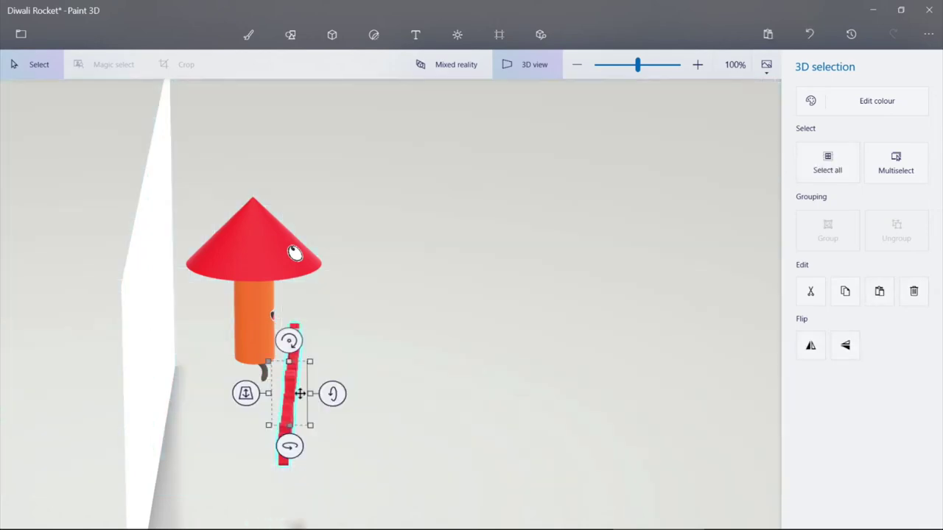
left_click(535, 64)
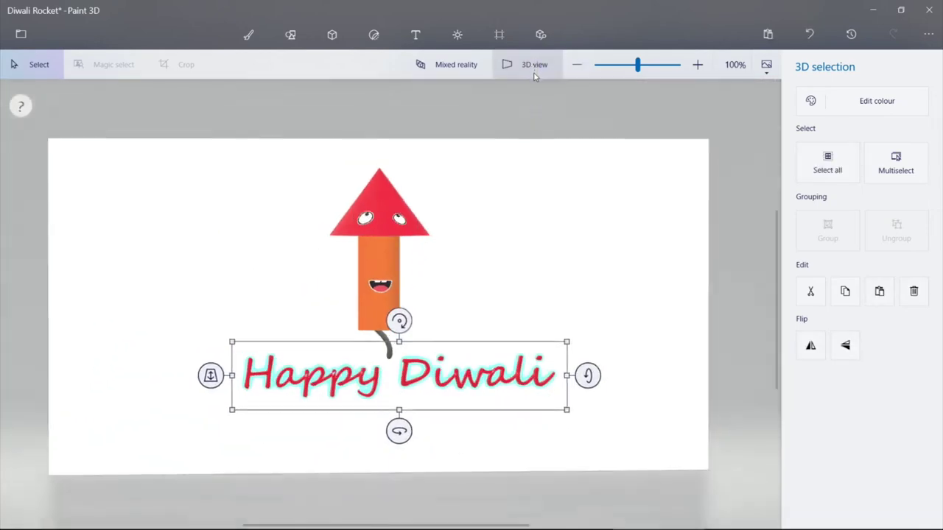
left_click(562, 212)
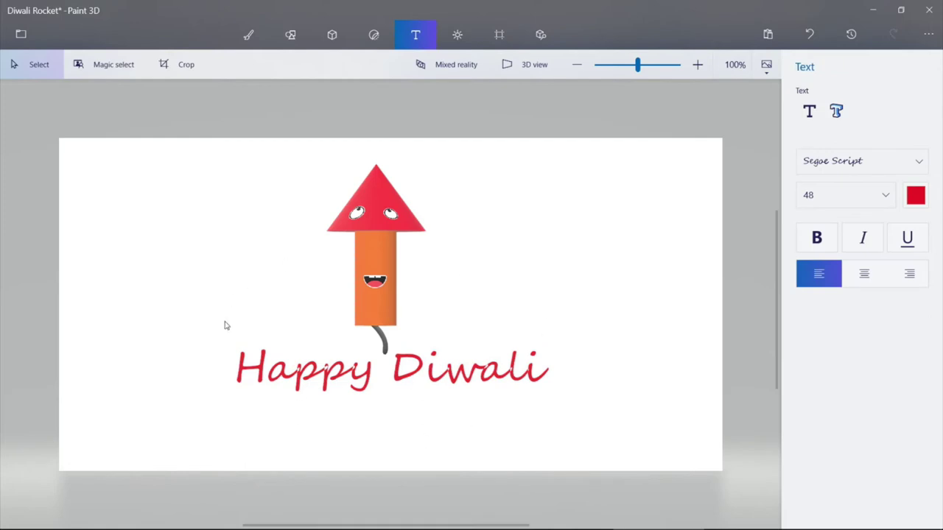
Examine the rocket and the "Happy Diwali" text from the side, front and above in 3D view.
left_click(534, 65)
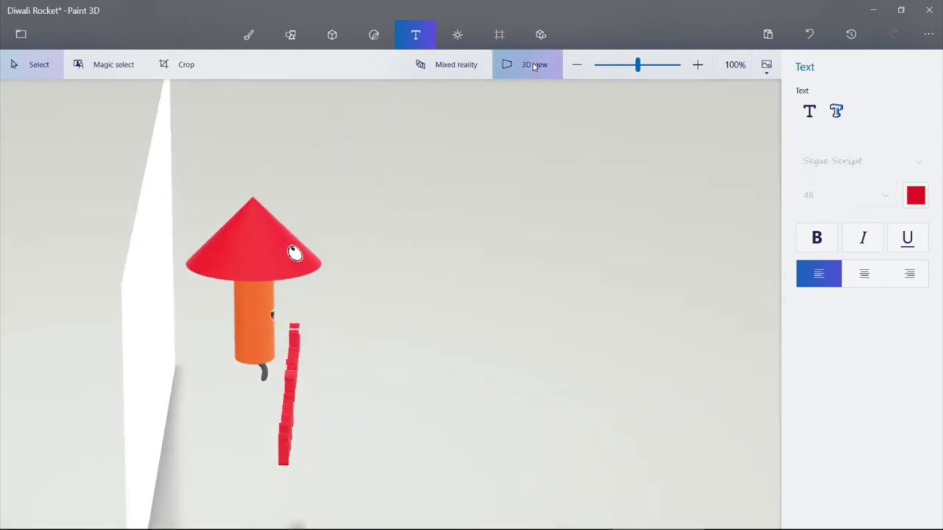
left_click_drag(367, 364, 236, 352)
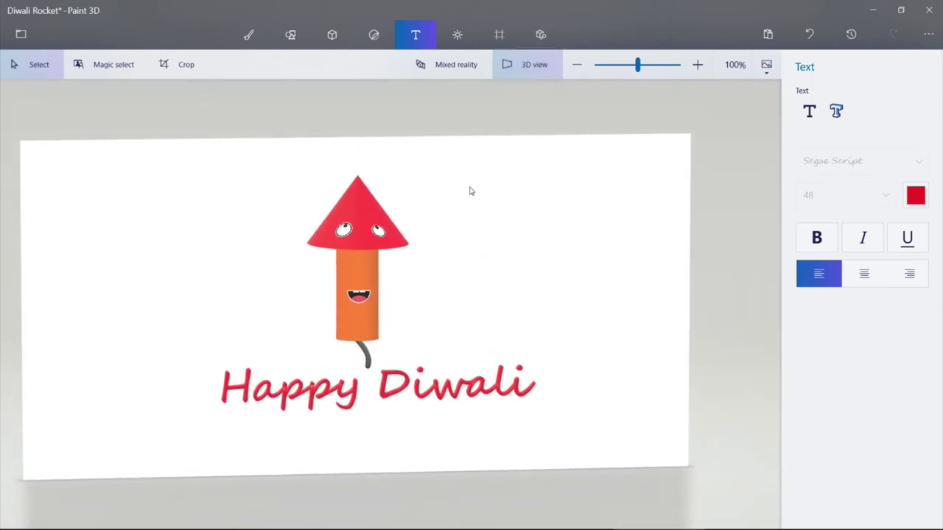
left_click_drag(305, 295, 602, 404)
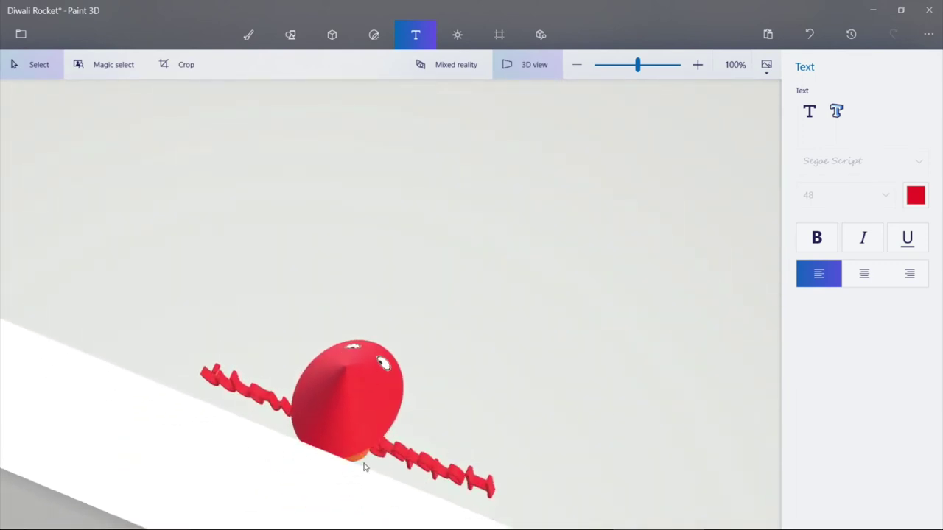
left_click_drag(595, 408, 296, 340)
Switch to Chrome, examine the finished Diwali rocket model in the Facebook post from several angles, and return to Paint 3D.
mouse_move(472, 527)
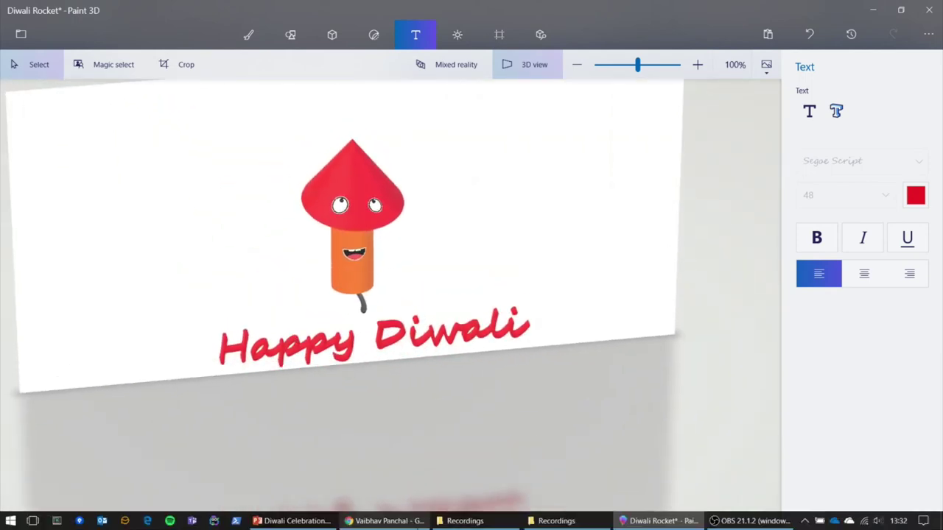
left_click(416, 521)
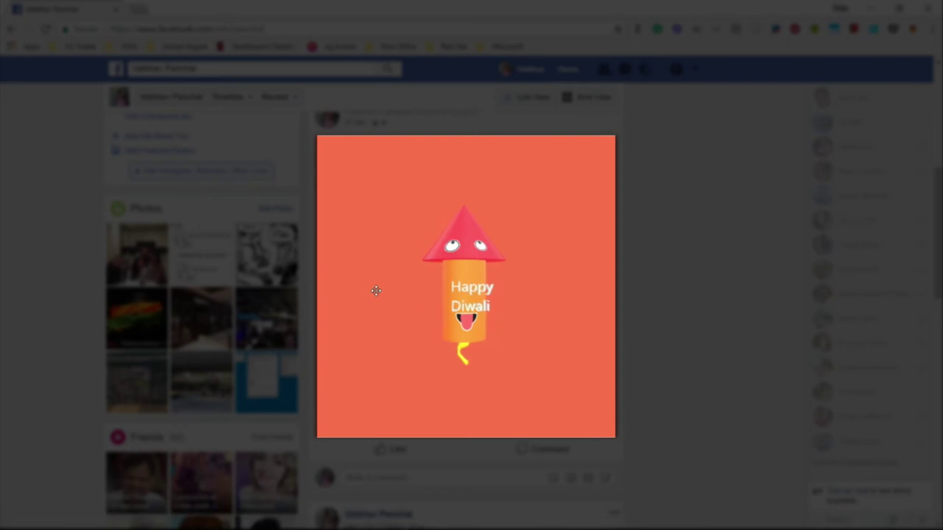
left_click_drag(375, 290, 518, 315)
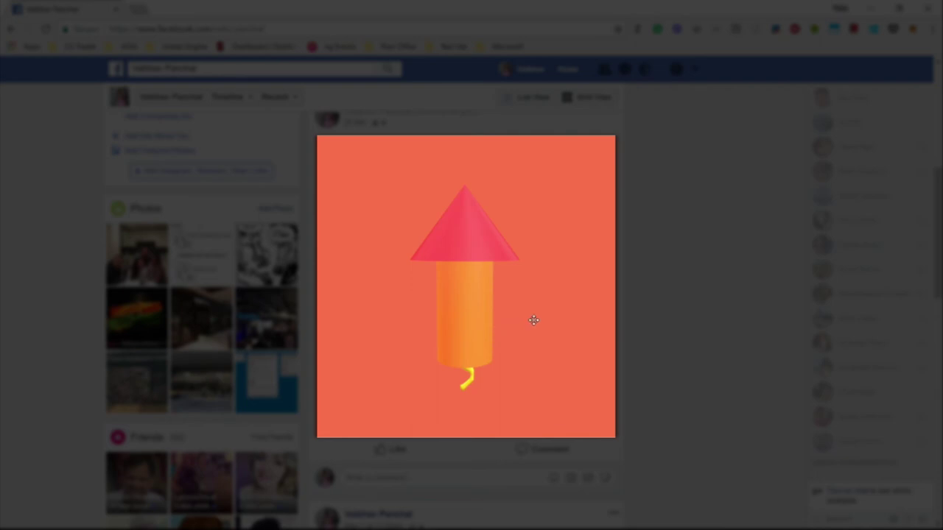
left_click_drag(533, 320, 422, 342)
key("alt+Tab")
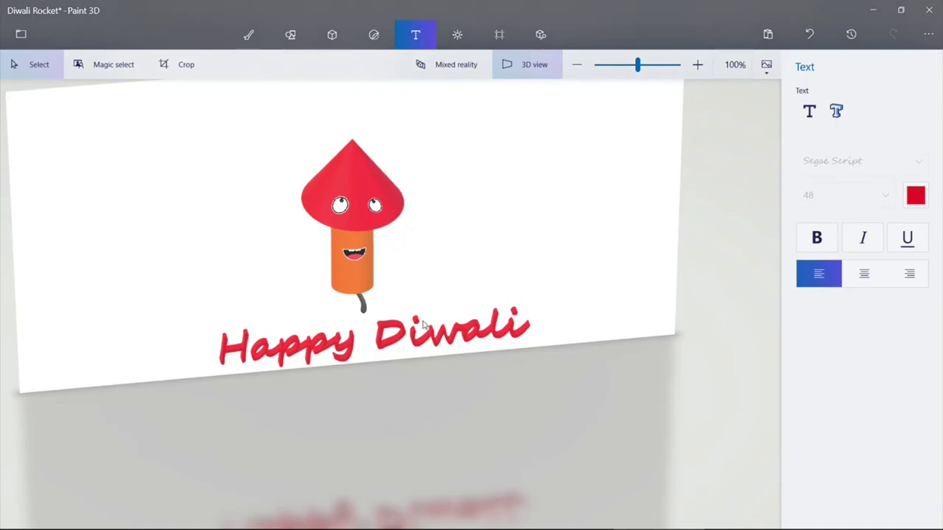